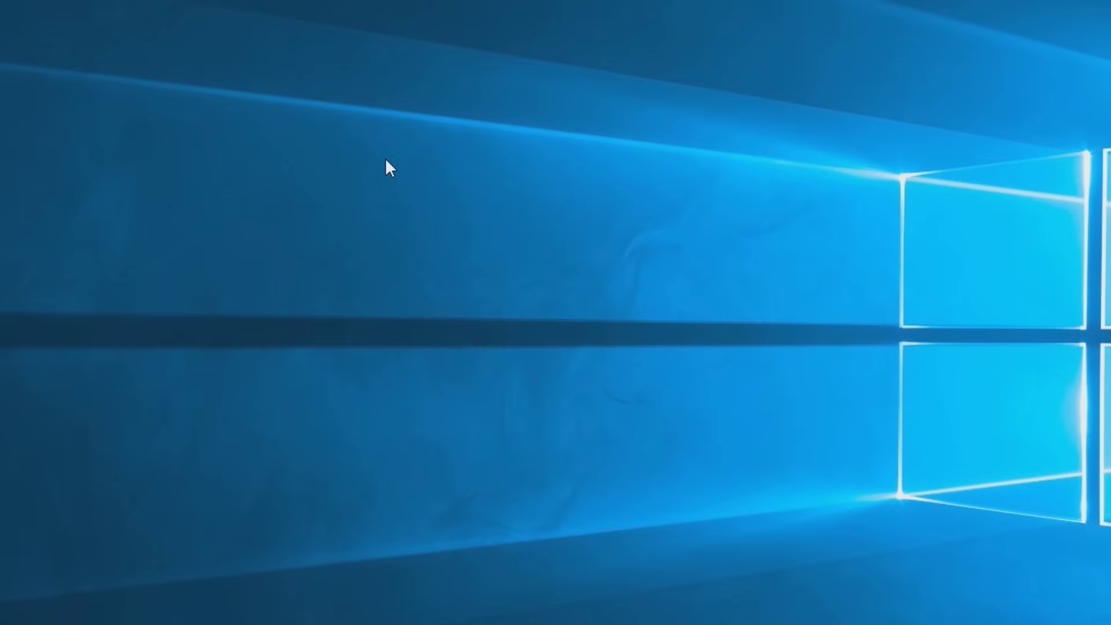
# - Open Display settings from the desktop's right-click menu
pyautogui.rightClick(431, 227)
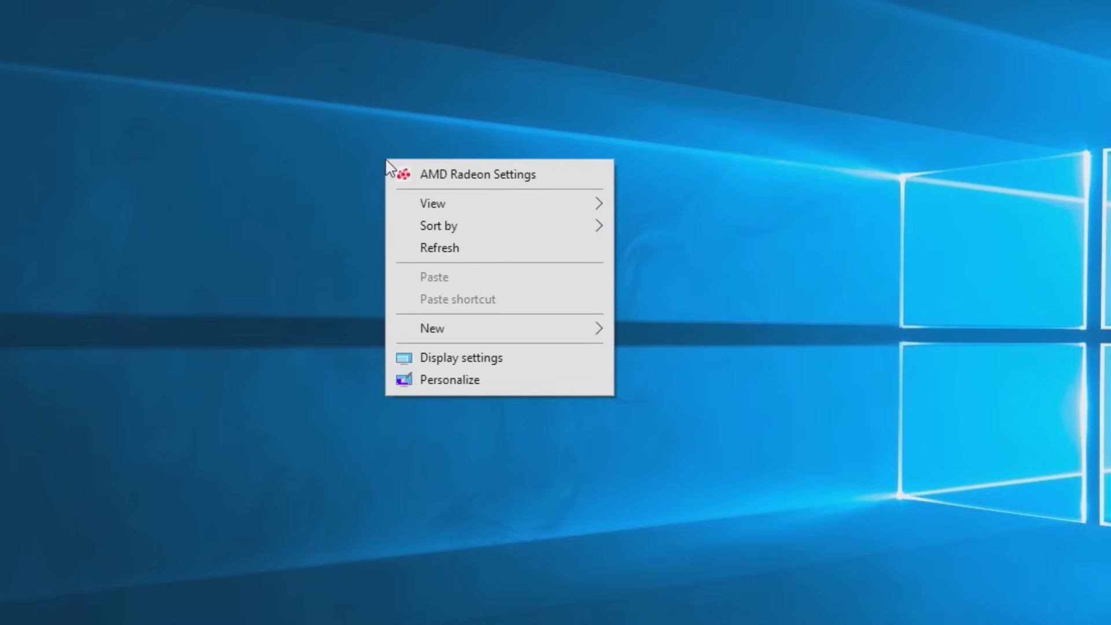
pyautogui.click(528, 367)
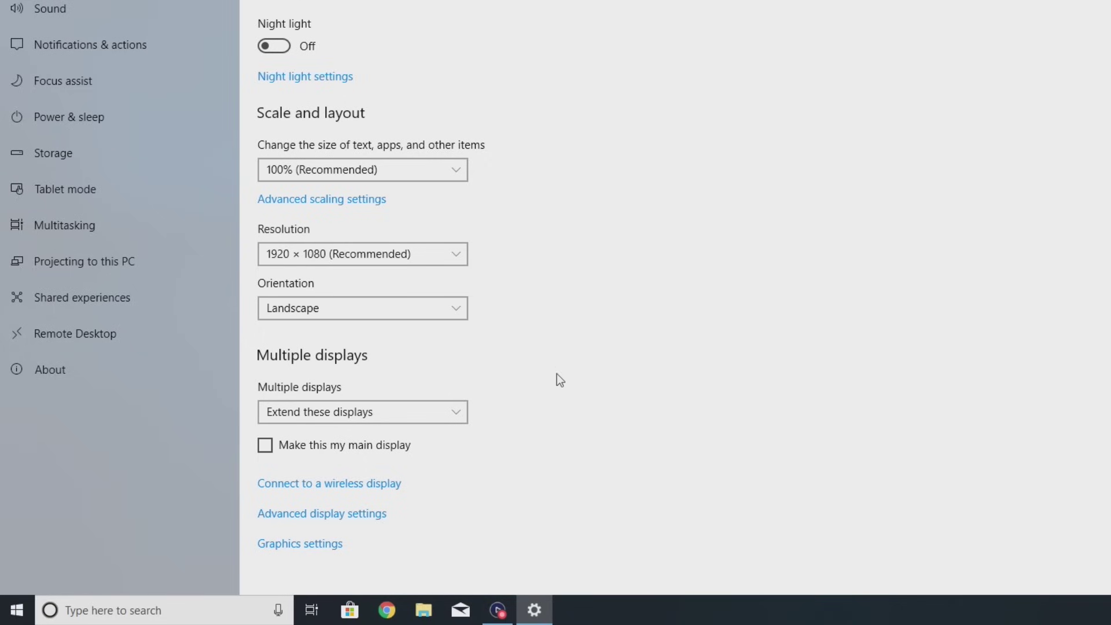
# - Choose 'Duplicate these displays' in the Multiple displays drop-down
pyautogui.click(457, 413)
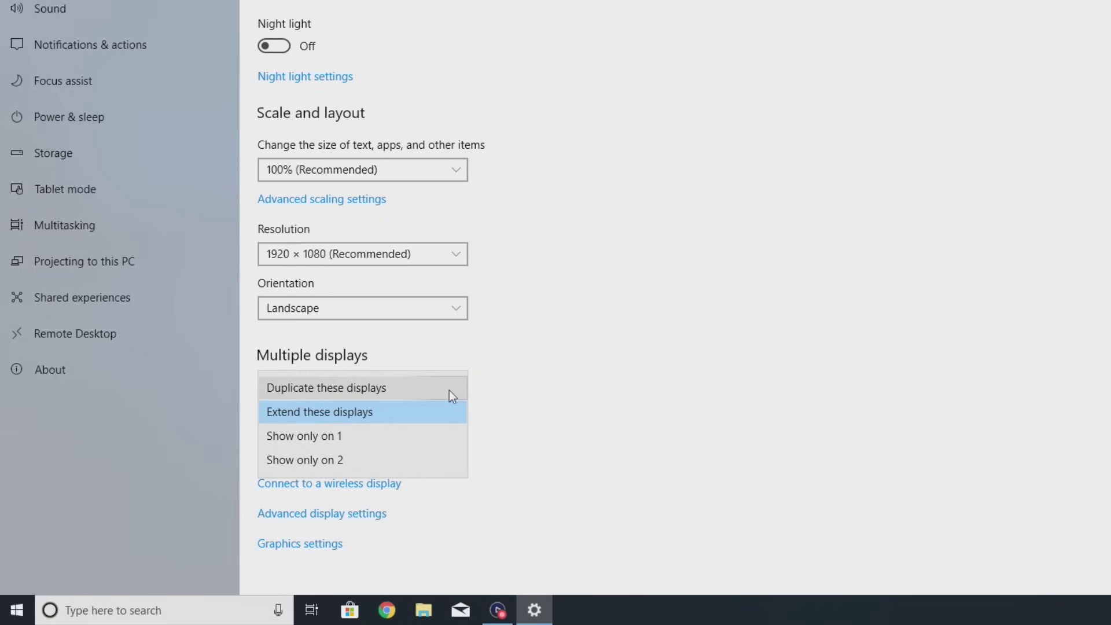
pyautogui.click(449, 390)
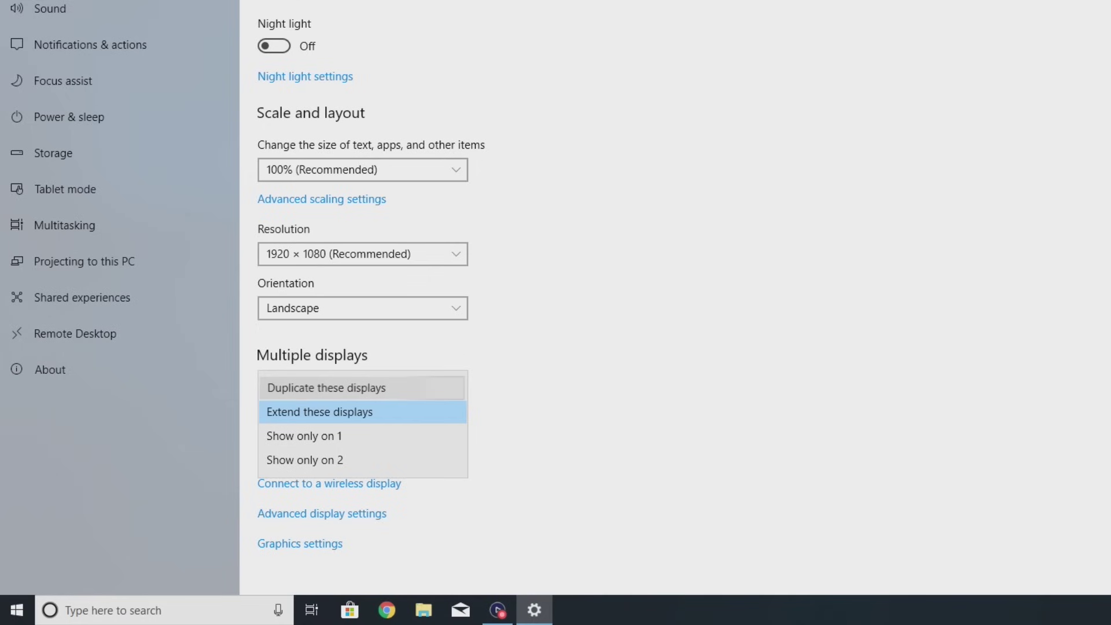